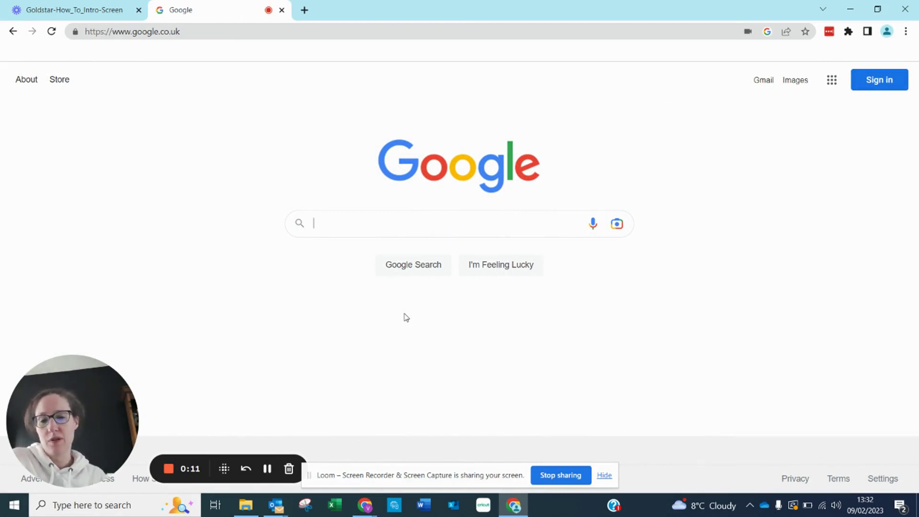
type("zoho")
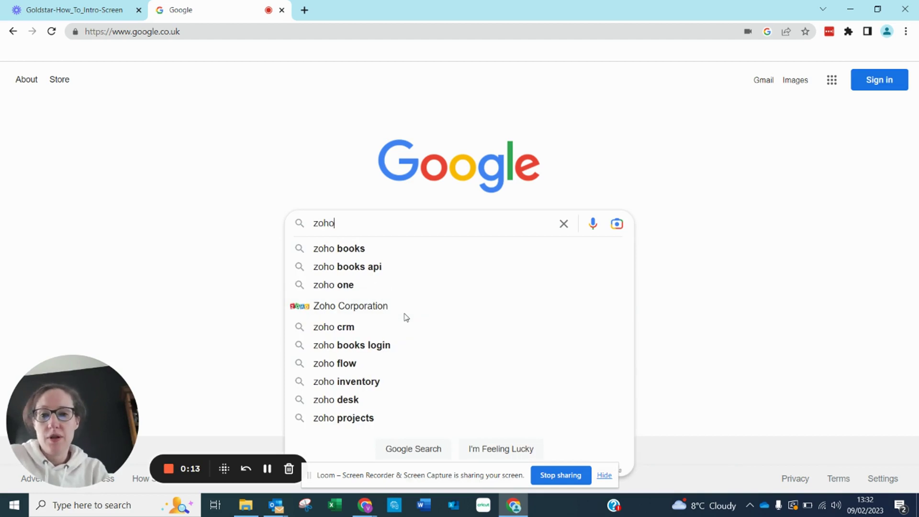
Search Google for 'zoho books' and sign in to the Zoho Books dashboard.
left_click(356, 249)
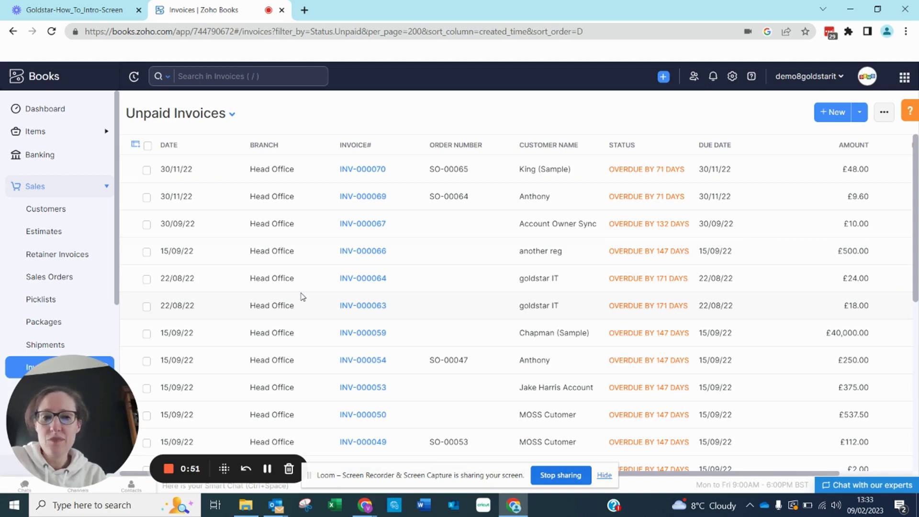
scroll(302, 296, "down", 3)
scroll(302, 296, "down", 1)
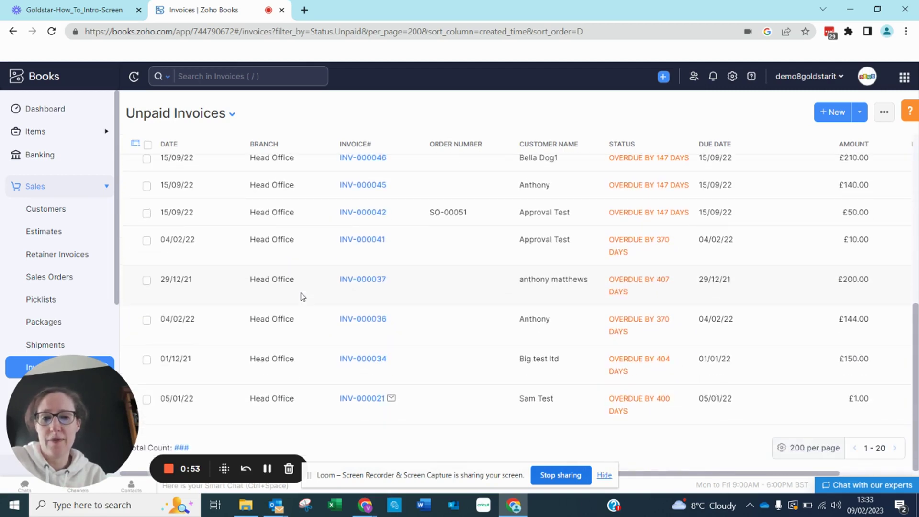
scroll(301, 297, "up", 5)
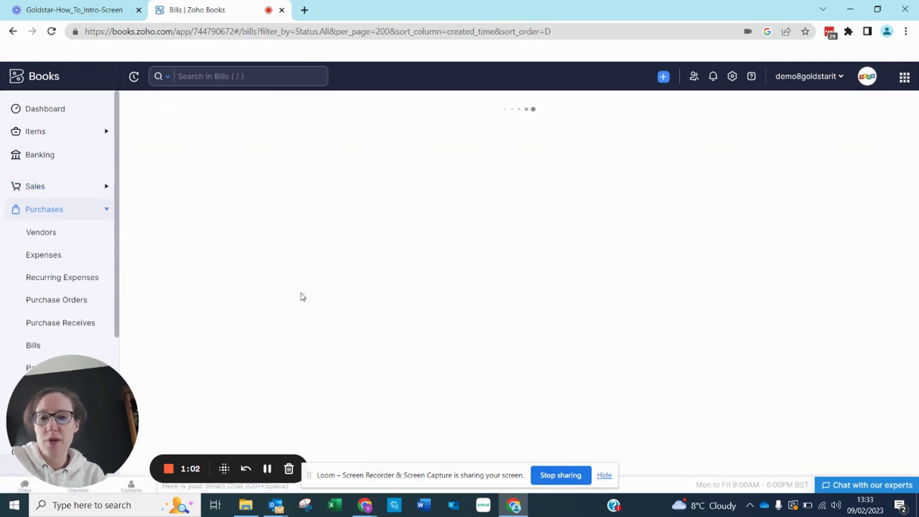
scroll(301, 296, "down", 3)
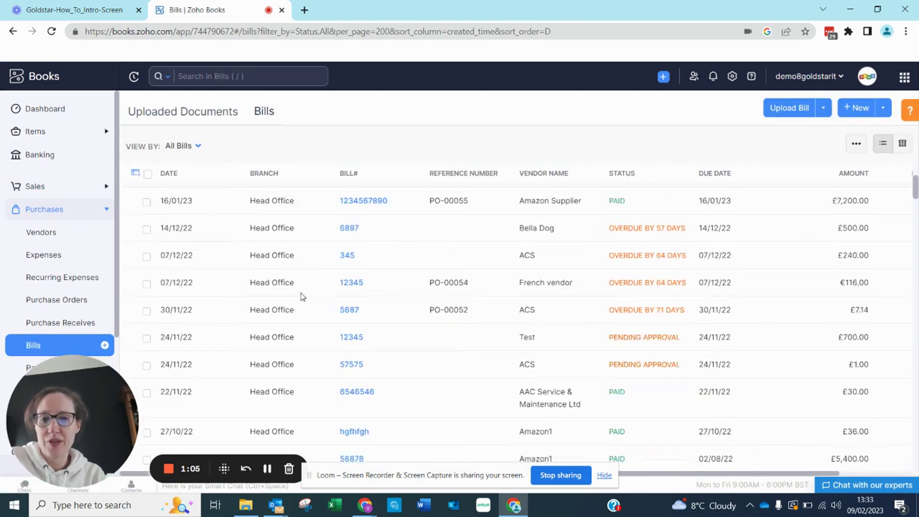
scroll(301, 296, "down", 5)
scroll(301, 296, "up", 10)
scroll(301, 296, "down", 5)
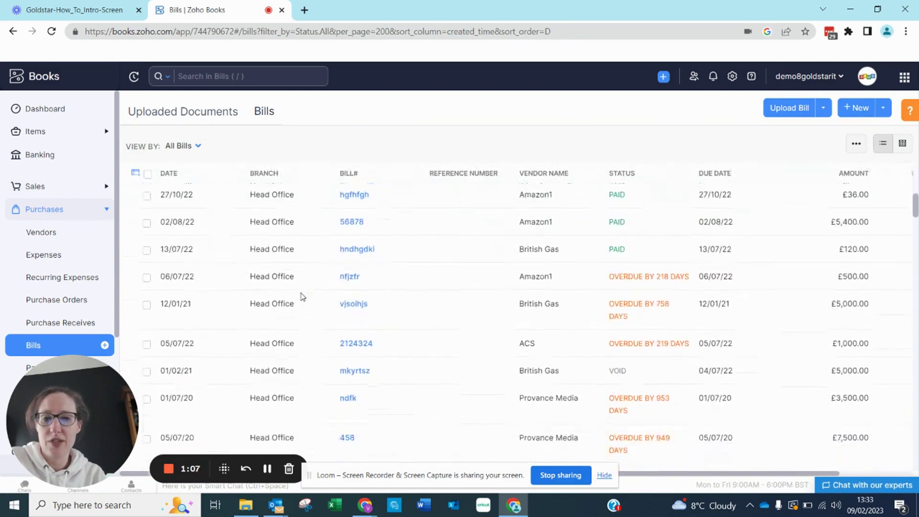
scroll(301, 295, "down", 3)
scroll(301, 296, "up", 10)
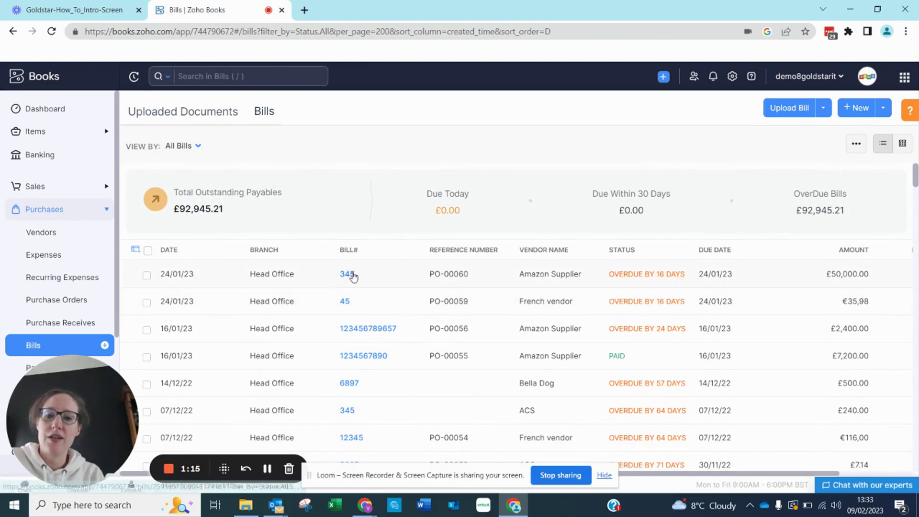
Open bill 345 from Amazon Supplier, showing £50,000 overdue.
left_click(348, 275)
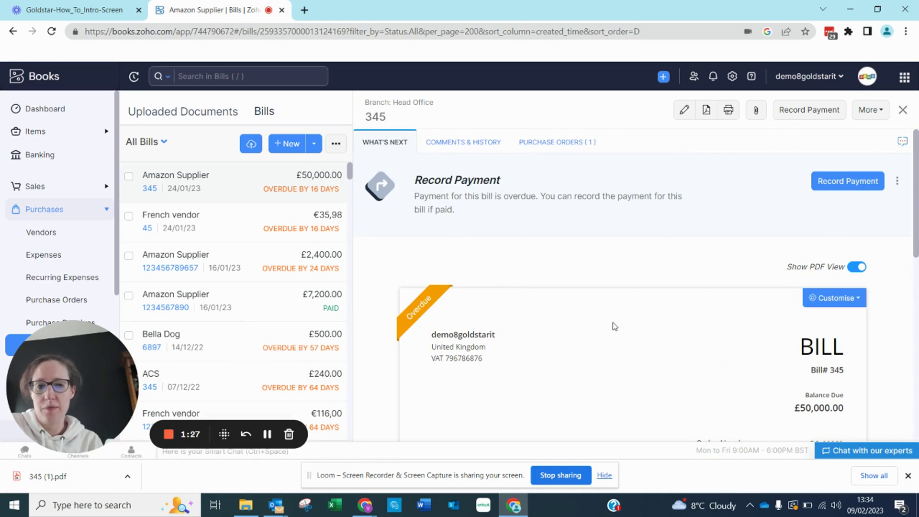
scroll(693, 355, "down", 1)
scroll(693, 355, "down", 1)
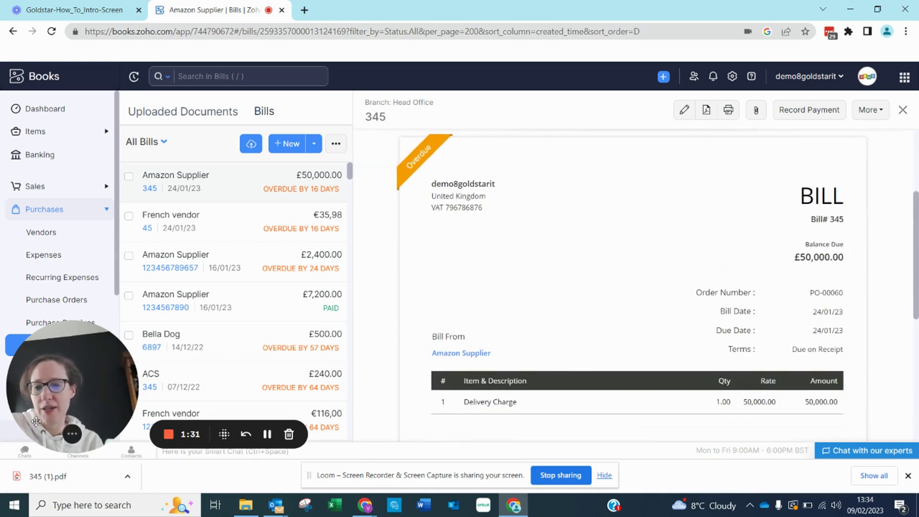
left_click(48, 476)
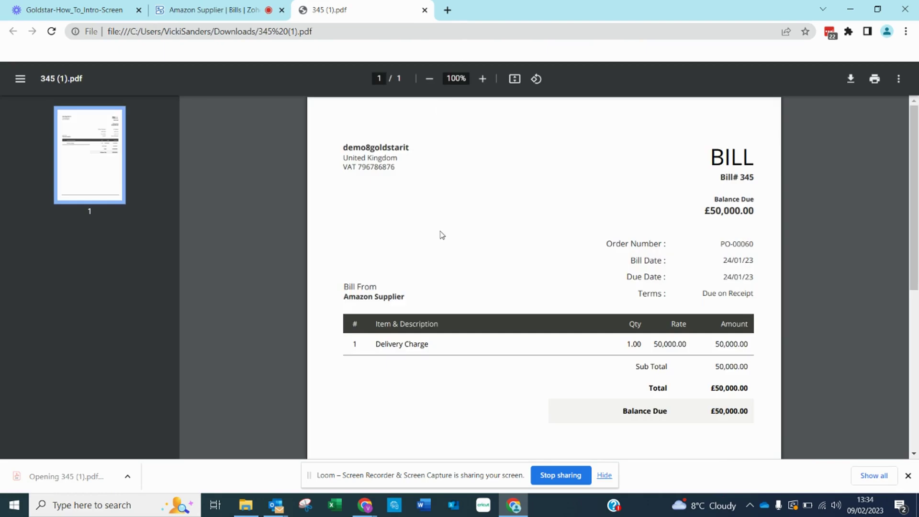
scroll(439, 235, "down", 3)
scroll(439, 235, "up", 3)
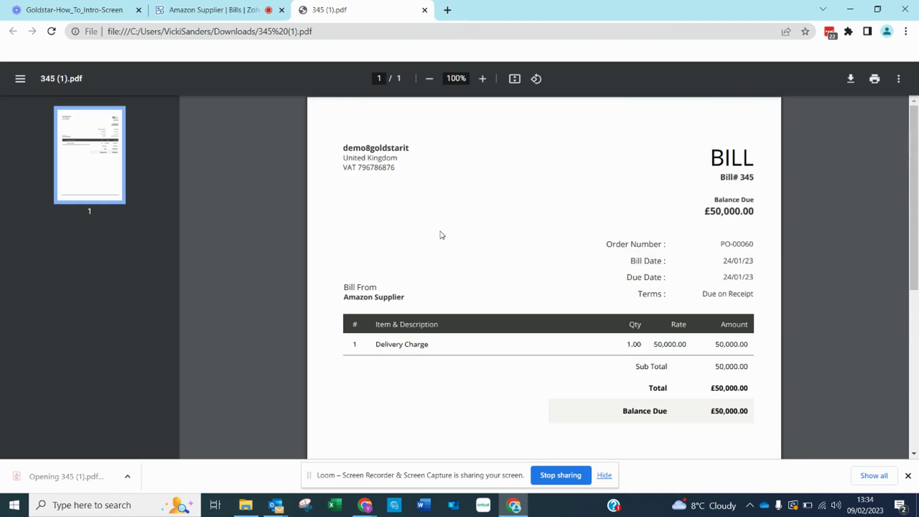
left_click(425, 10)
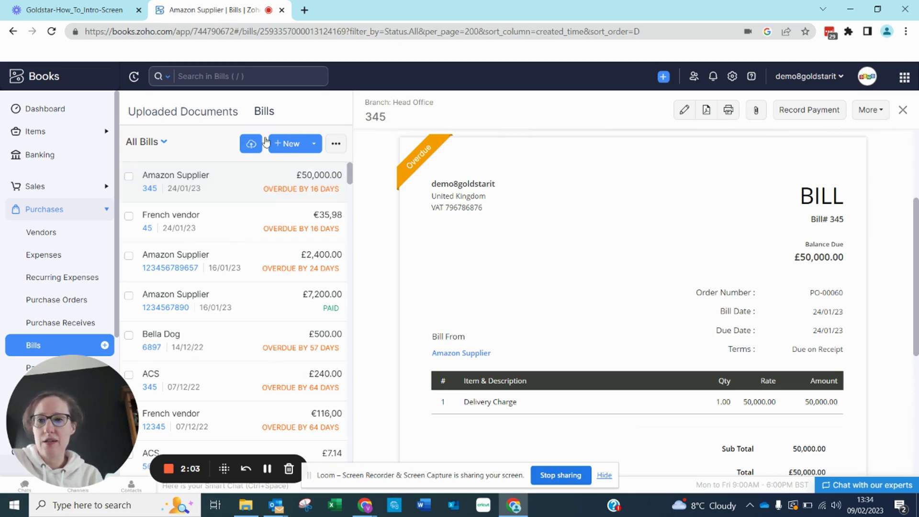
From the dashboard, check the Opening Balances settings, then return to the dashboard.
left_click(68, 108)
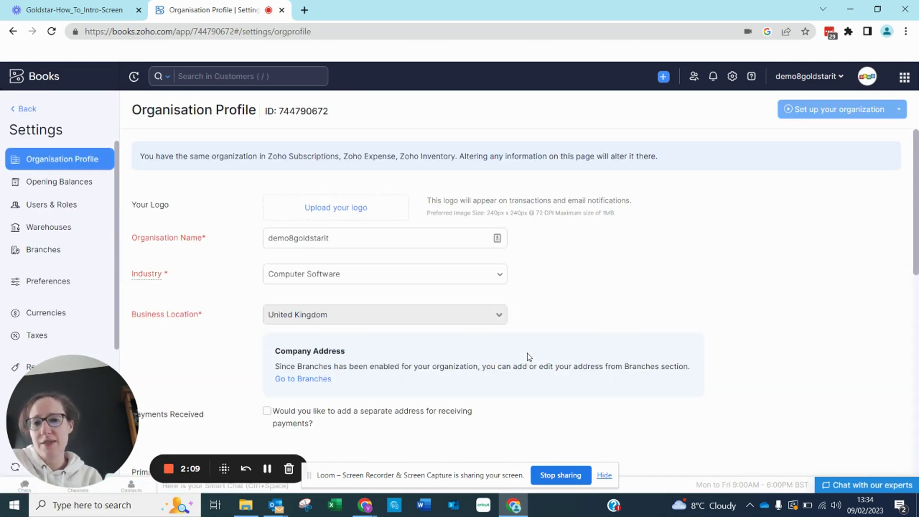
scroll(528, 357, "down", 1)
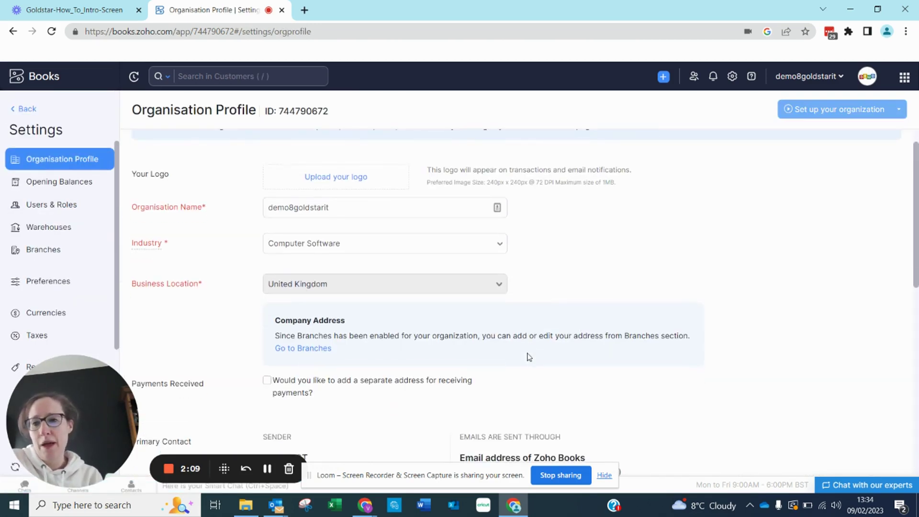
left_click(64, 190)
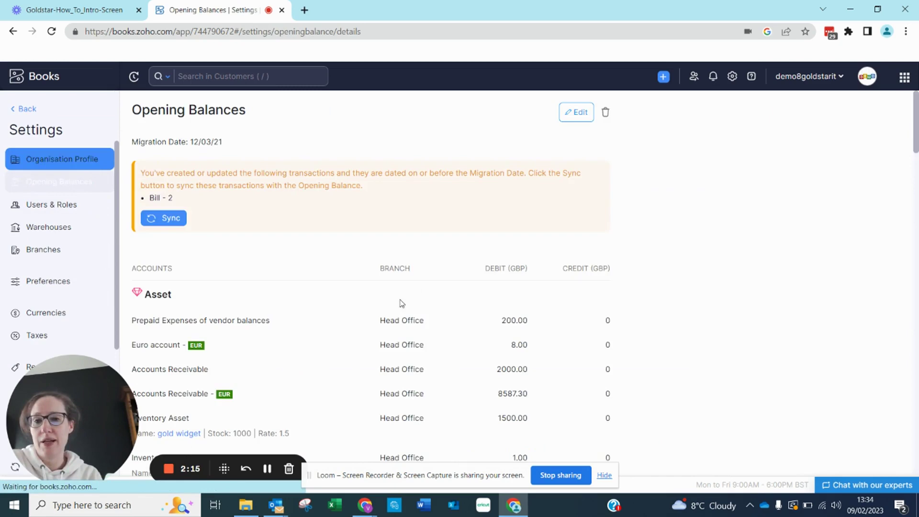
scroll(388, 291, "down", 2)
scroll(377, 278, "up", 1)
scroll(379, 280, "up", 3)
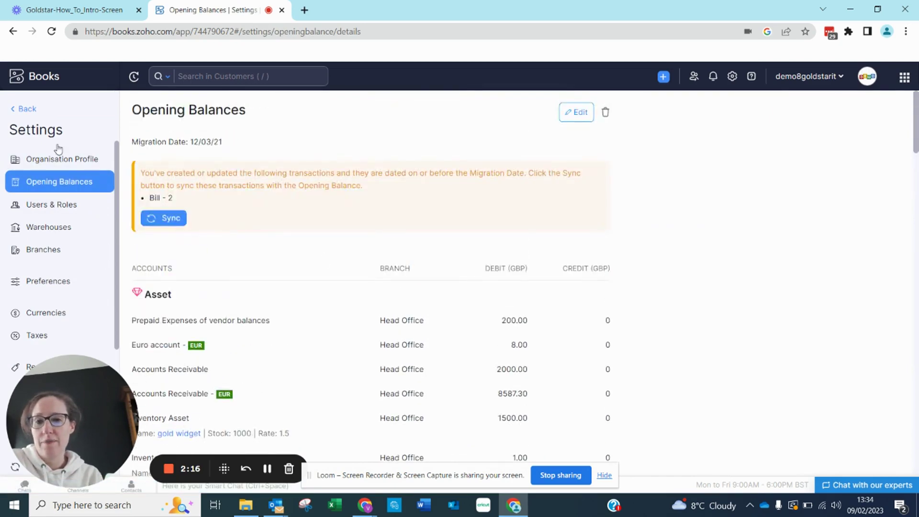
left_click(27, 109)
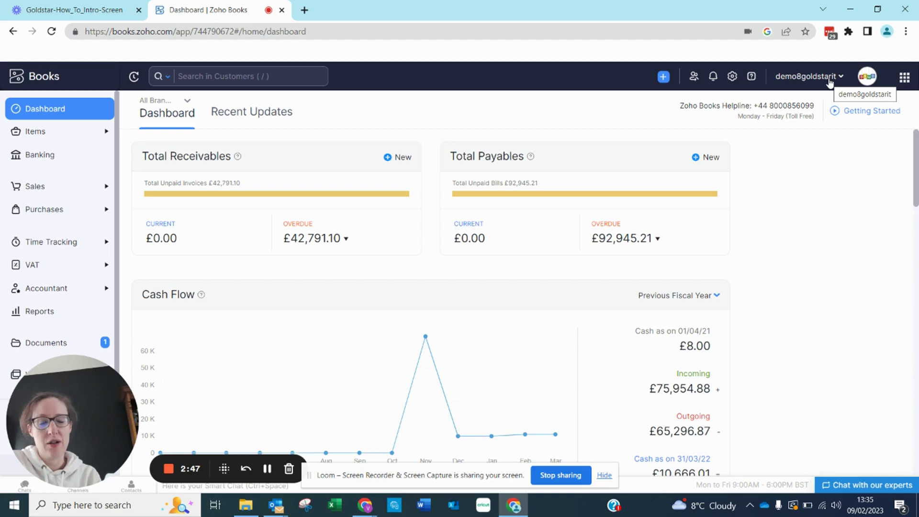
Switch to the Demo organisation and show its all-zero dashboard.
left_click(829, 82)
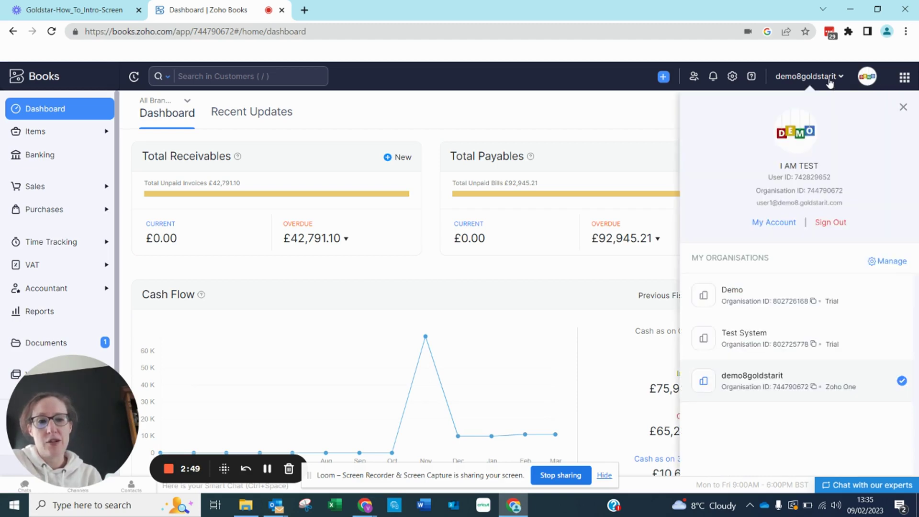
left_click(763, 300)
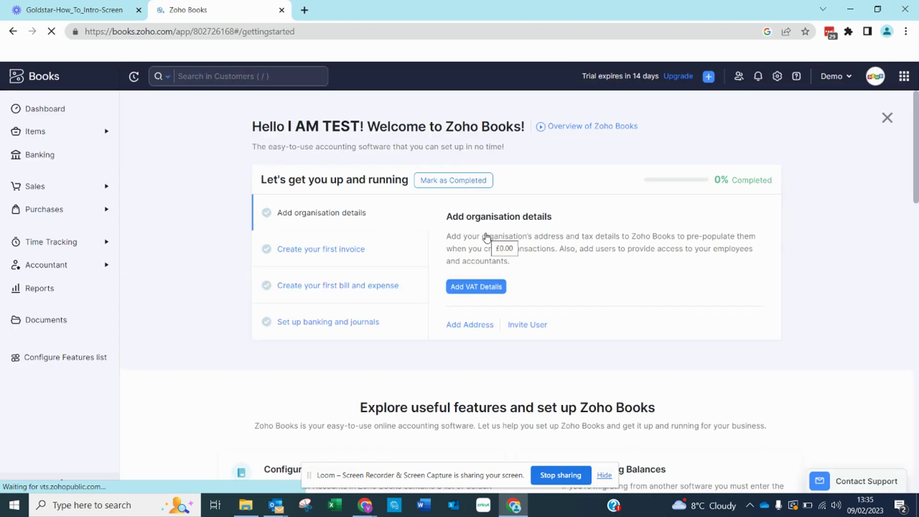
left_click(60, 111)
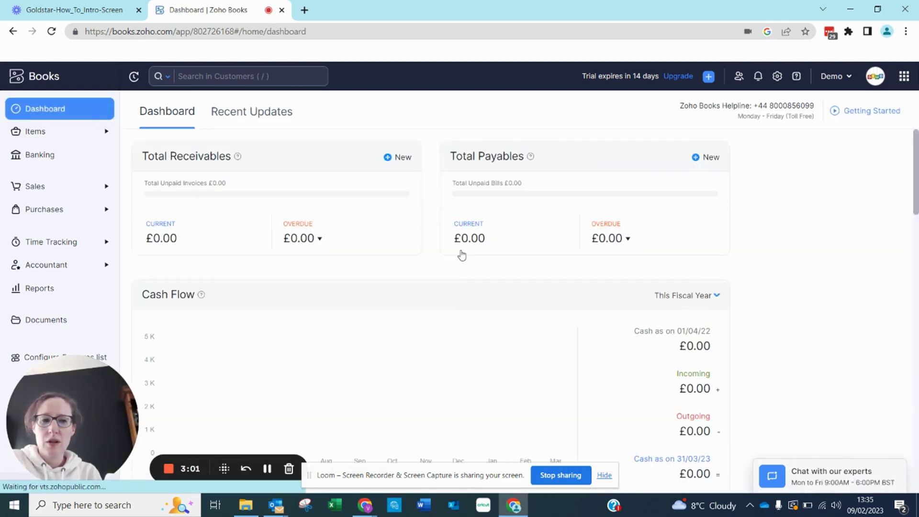
Search 'zoho one' in a new tab and reach Access Your Apps from its site.
left_click(305, 10)
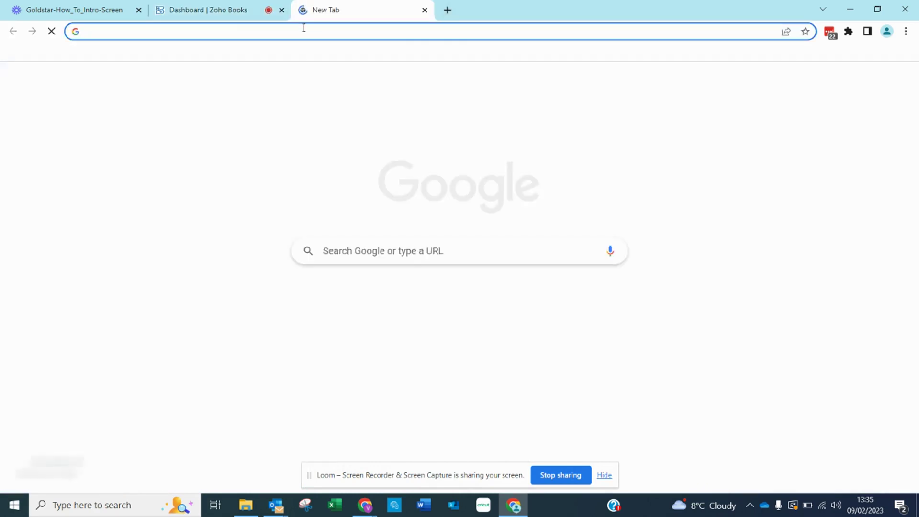
type("zoho o")
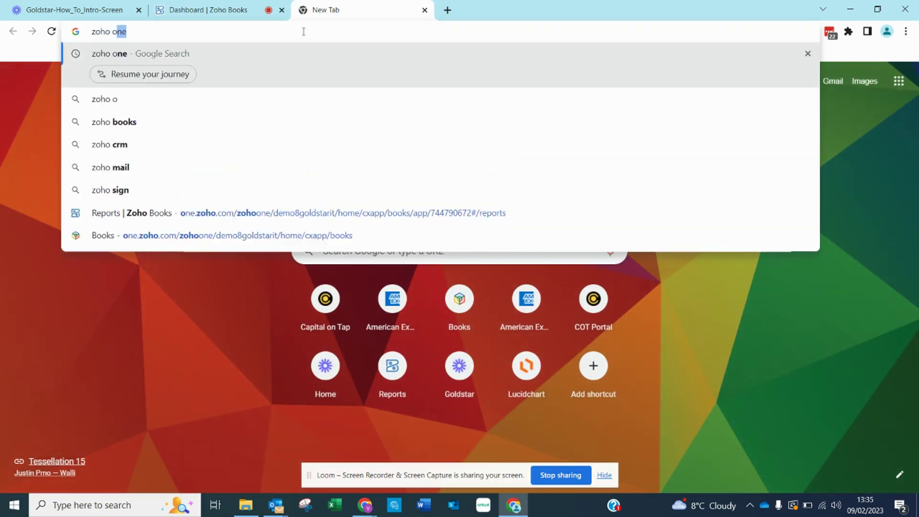
type("ne")
key("Return")
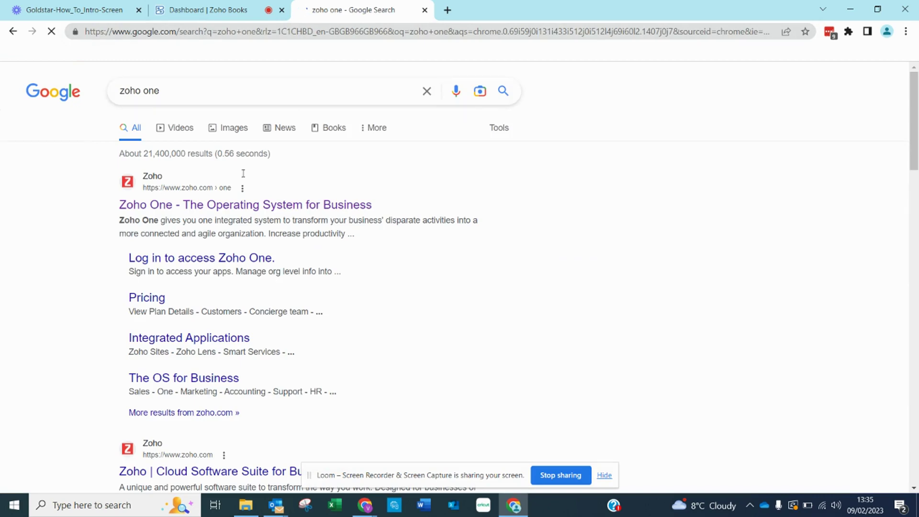
left_click(237, 207)
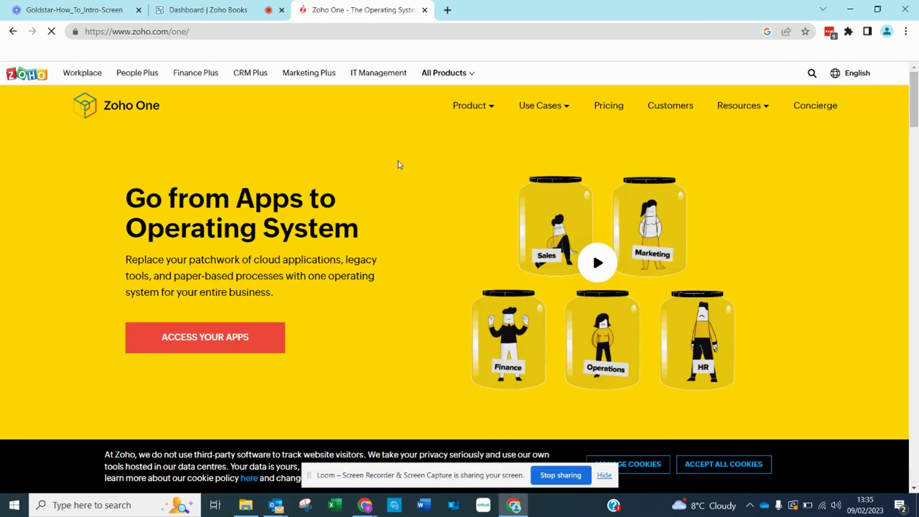
left_click(237, 349)
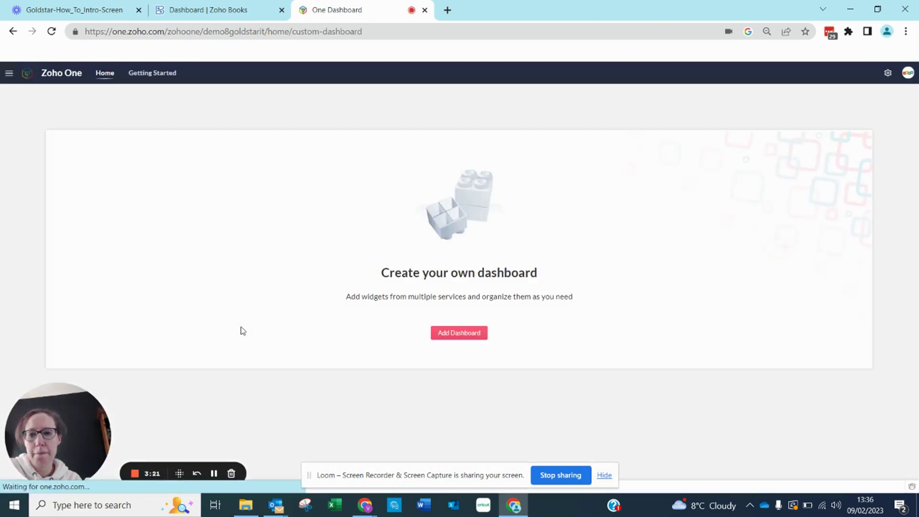
Launch Books from the Zoho One app menu to reach its populated dashboard.
left_click(9, 75)
left_click(25, 232)
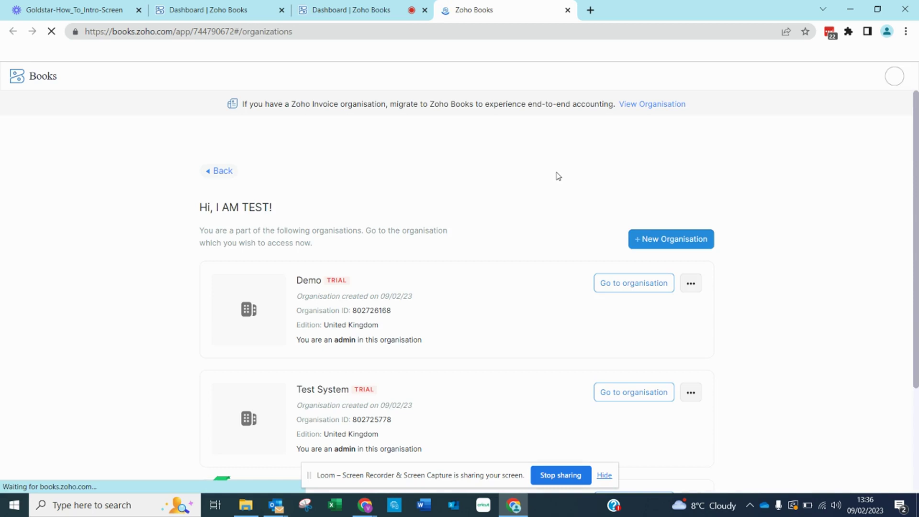
scroll(546, 220, "down", 2)
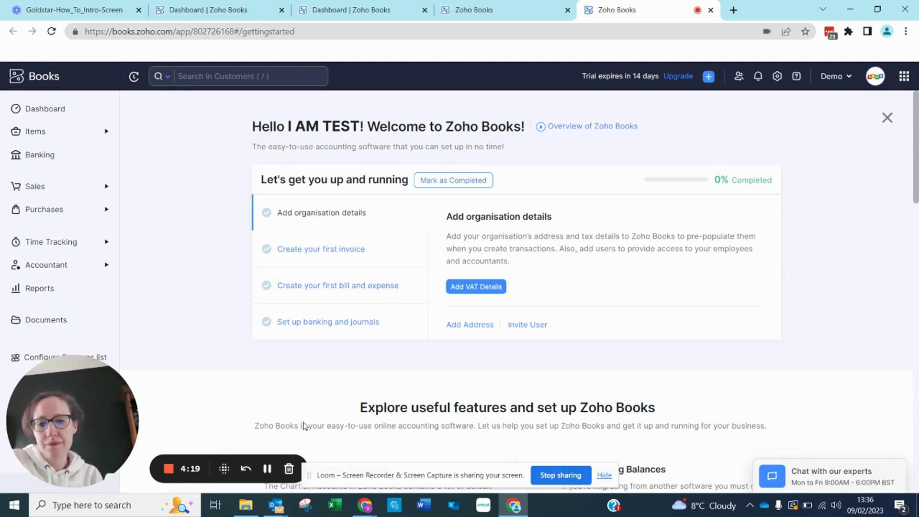
Open the Demo organisation's dashboard, then switch back to demo8goldstarit.
left_click(36, 115)
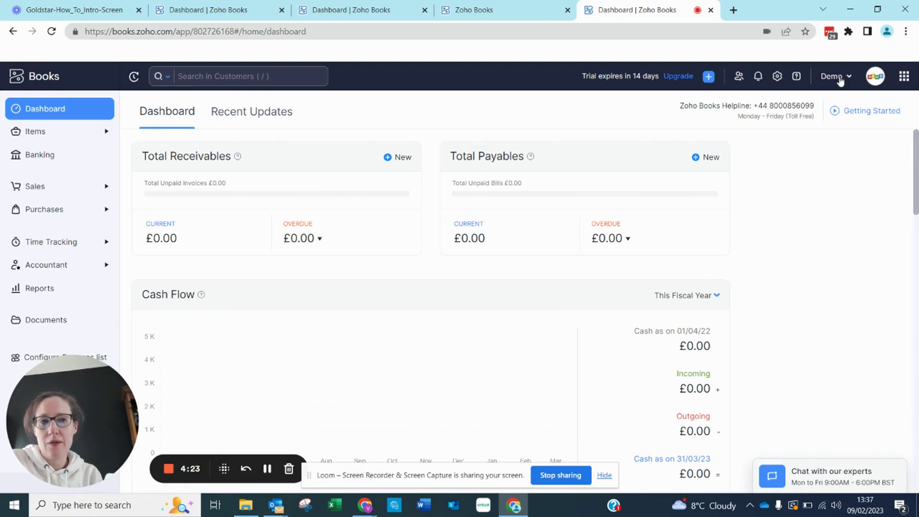
left_click(835, 76)
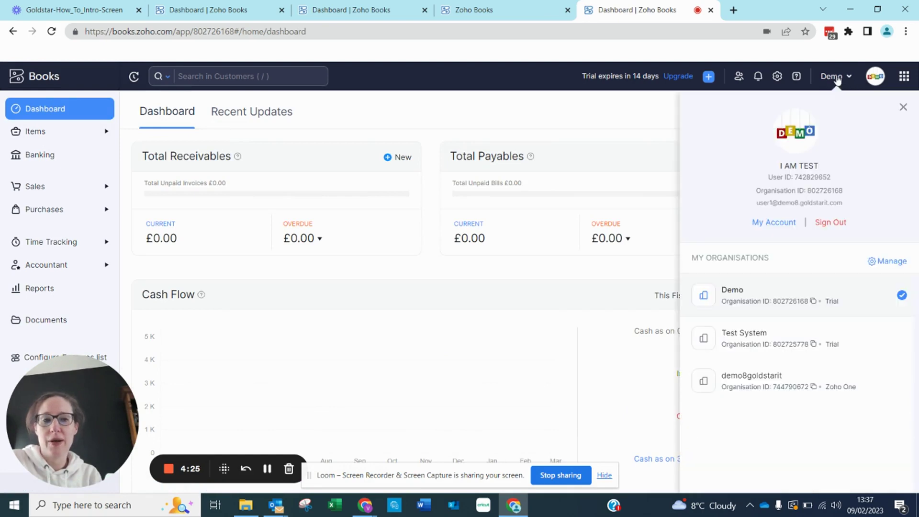
left_click(741, 387)
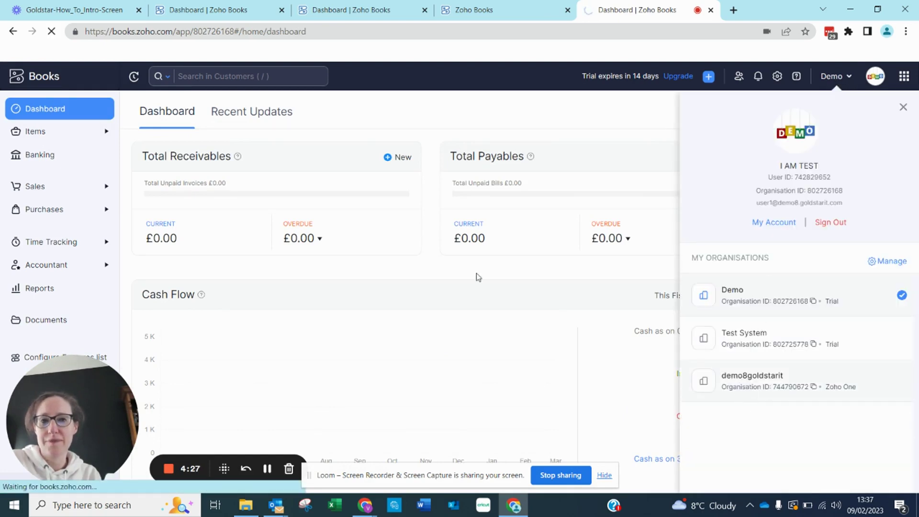